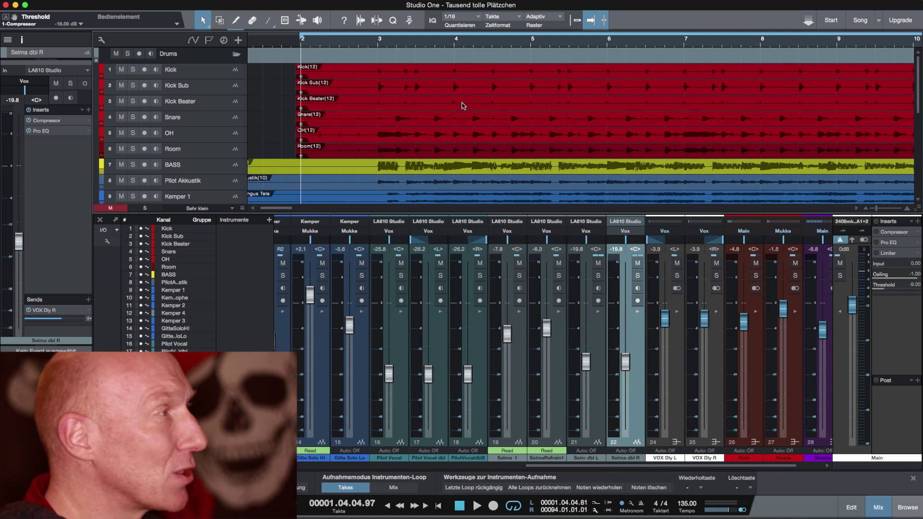
- Play back the mix with the master effects bypassed, stop it, and open the Compressor insert of the Main channel
key(space)
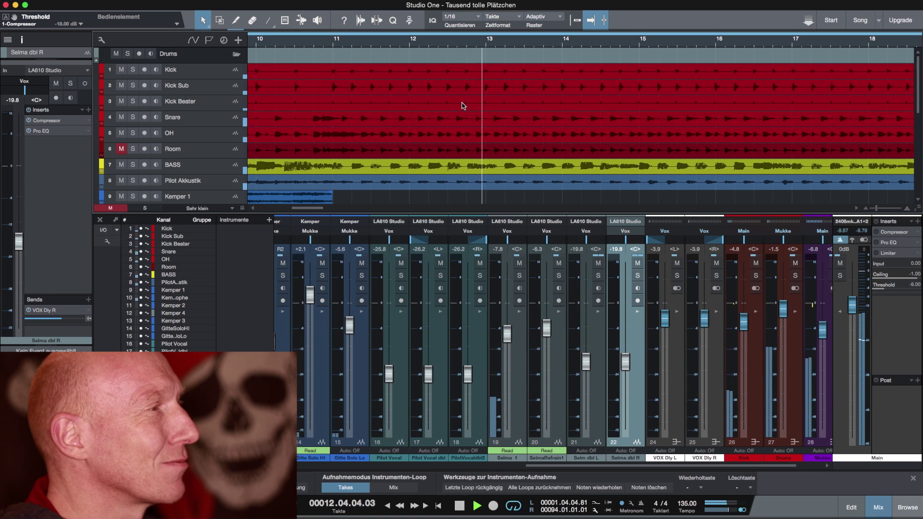
key(space)
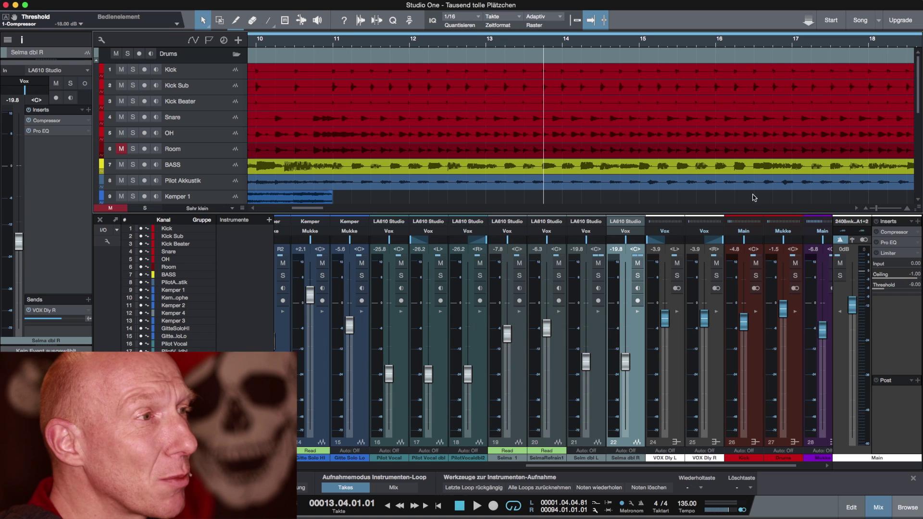
double_click(895, 233)
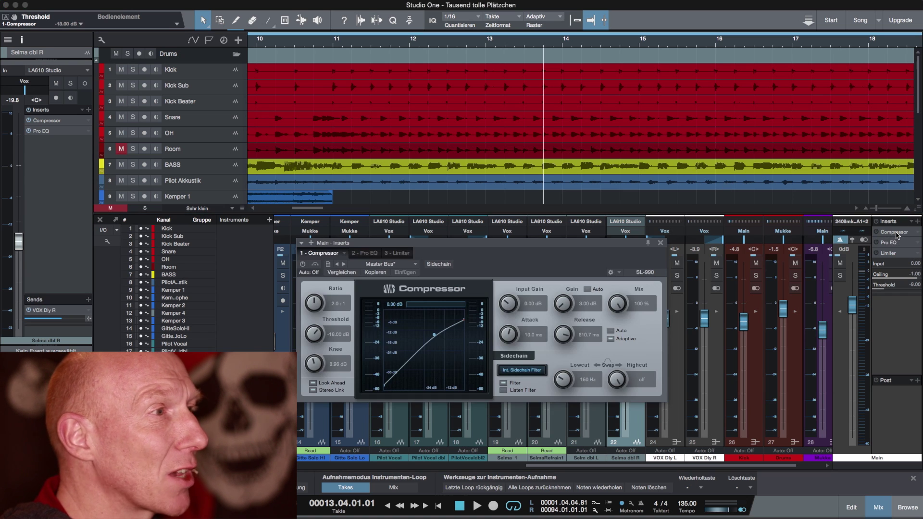
drag(466, 243, 530, 254)
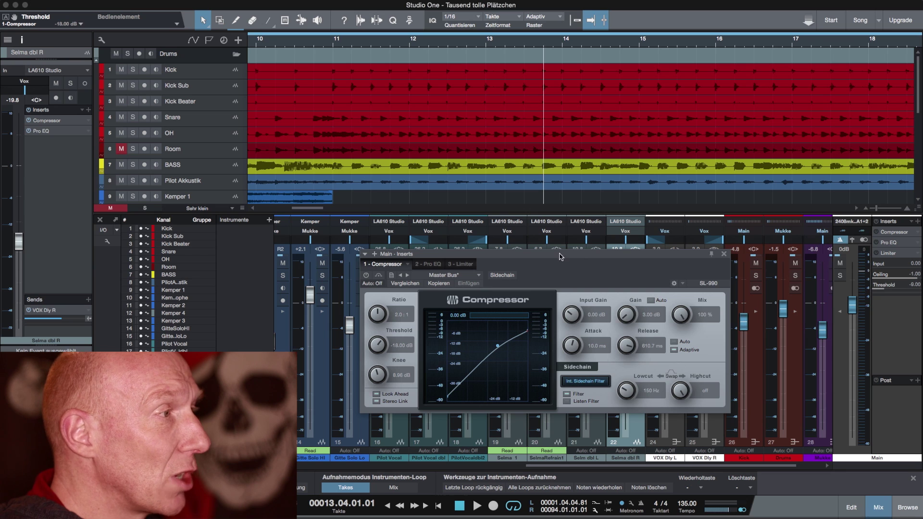
drag(556, 256, 600, 261)
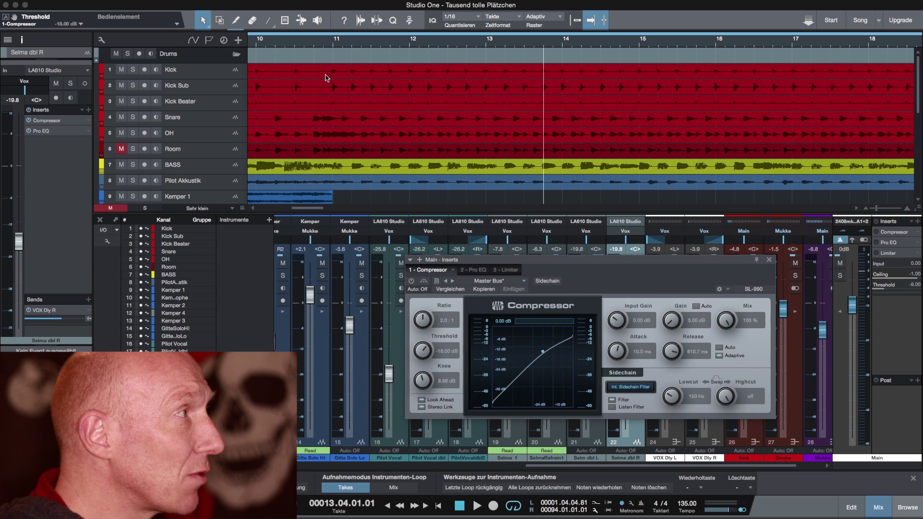
- Play the song from about bar 10 and activate the Main channel's Compressor during playback, then stop
click(260, 45)
key(space)
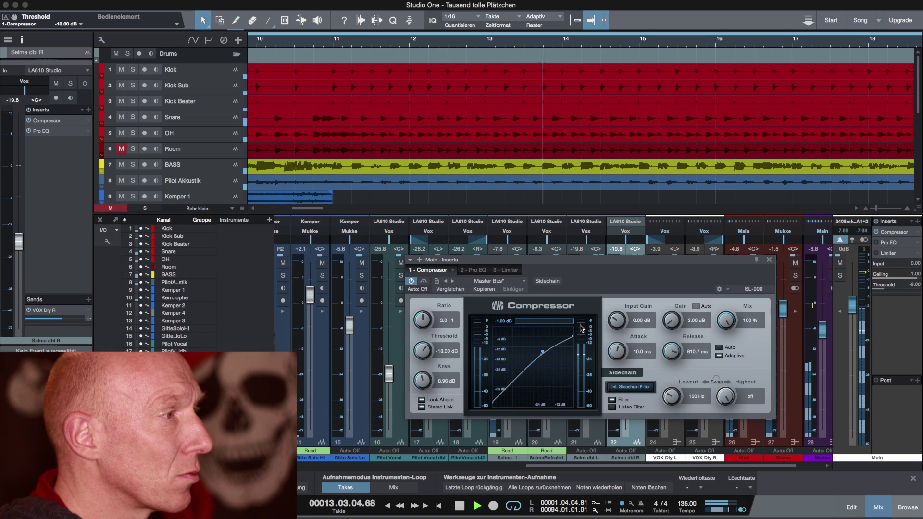
key(space)
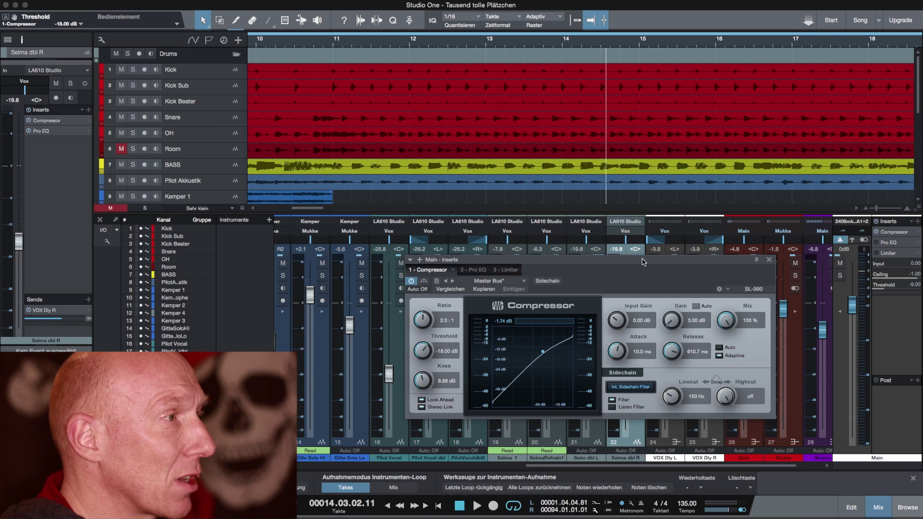
- Show the Main channel's Pro EQ insert and toggle it on and back off to examine its curve
drag(646, 261, 577, 258)
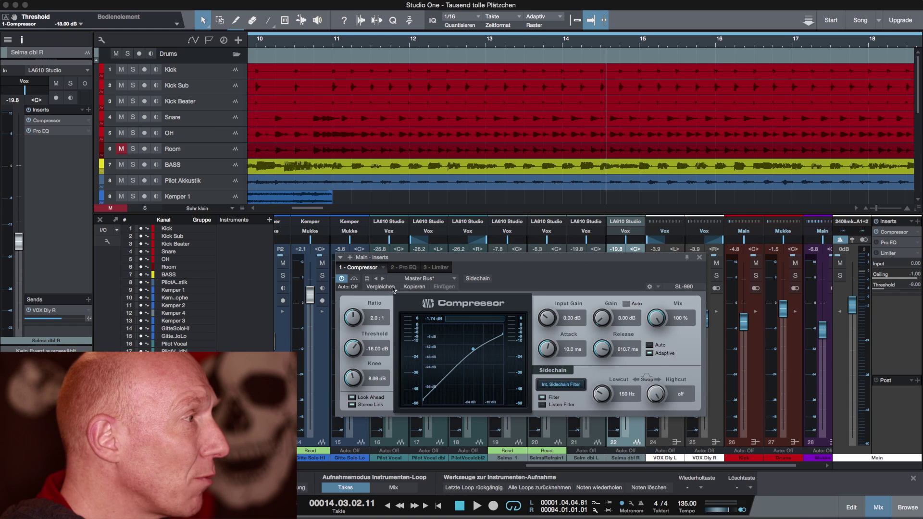
click(404, 267)
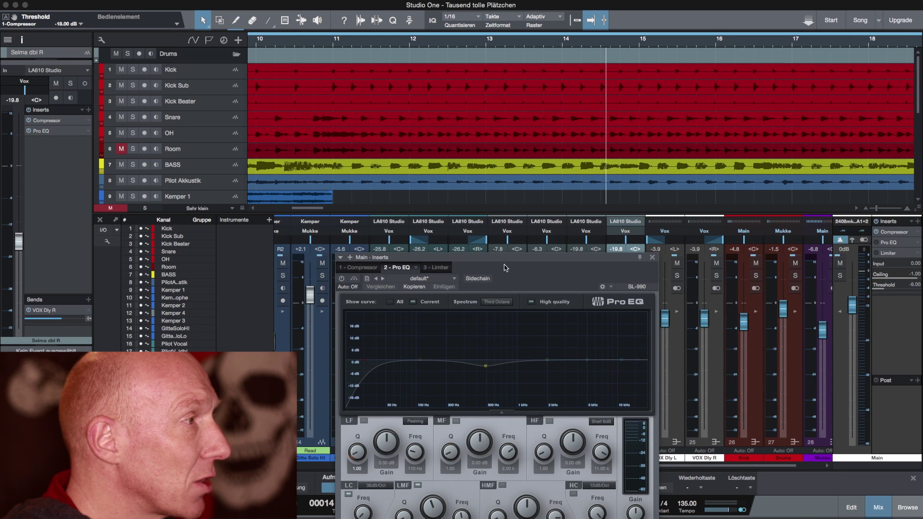
drag(505, 257, 509, 204)
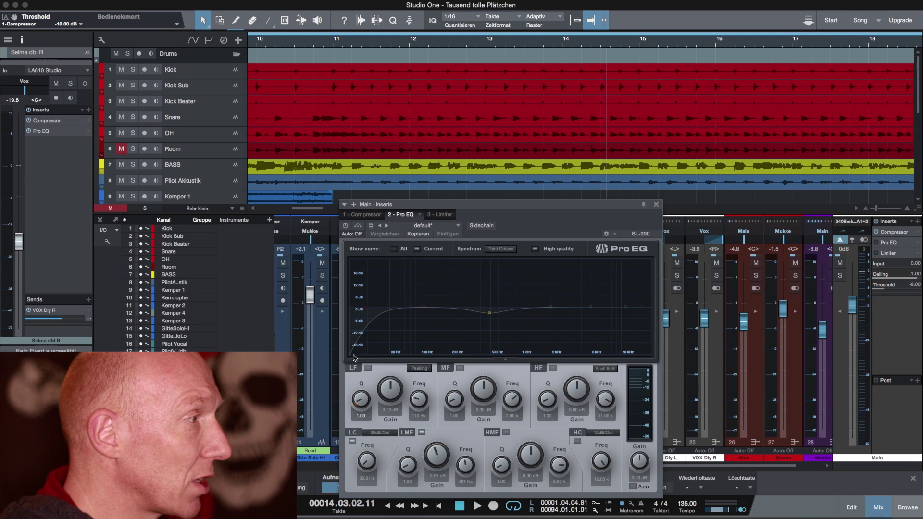
click(344, 226)
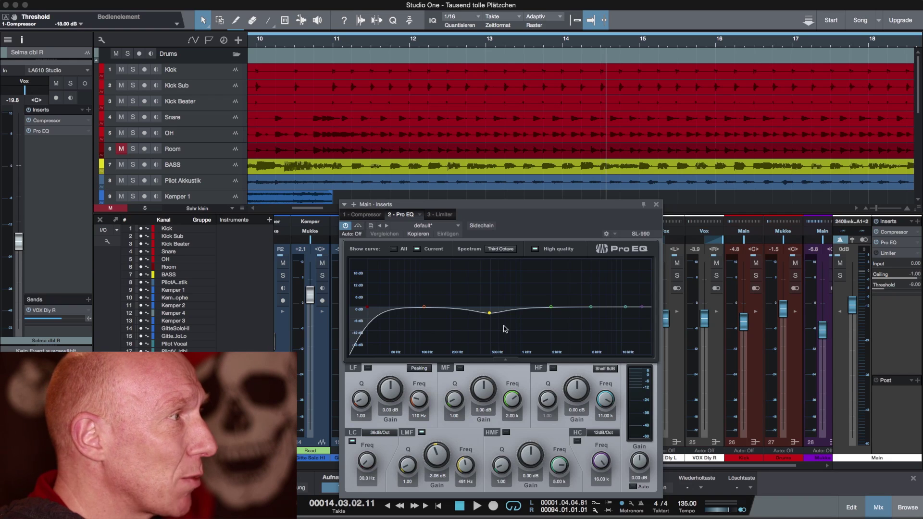
click(347, 227)
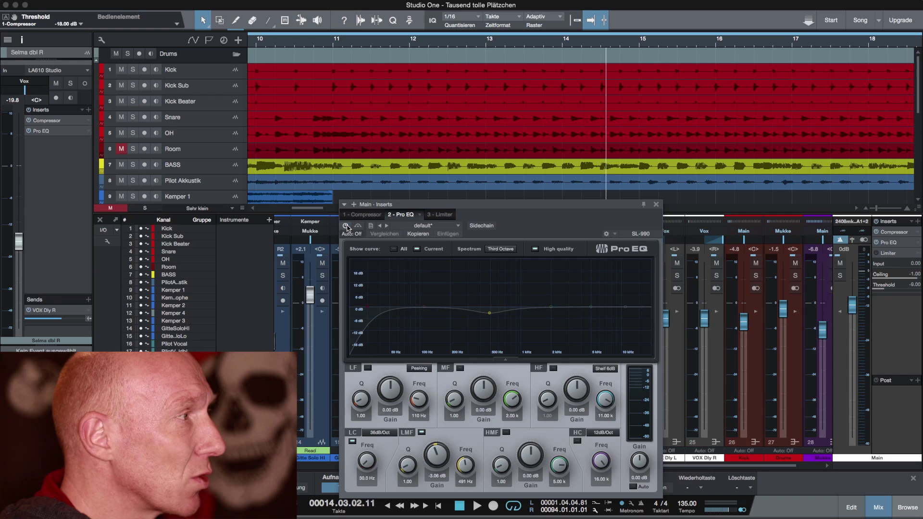
drag(452, 206, 508, 206)
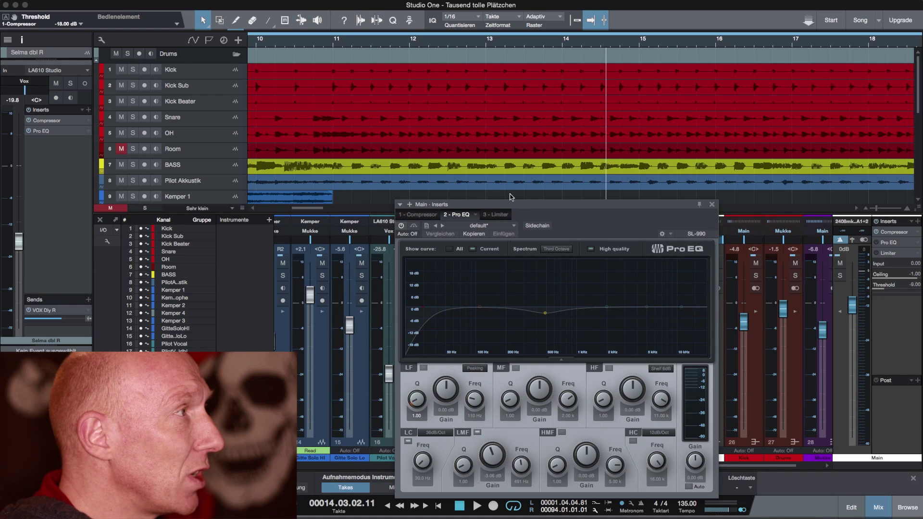
- Play the song from early in bar 10, activate the Pro EQ on the Main channel during playback, and stop
click(285, 43)
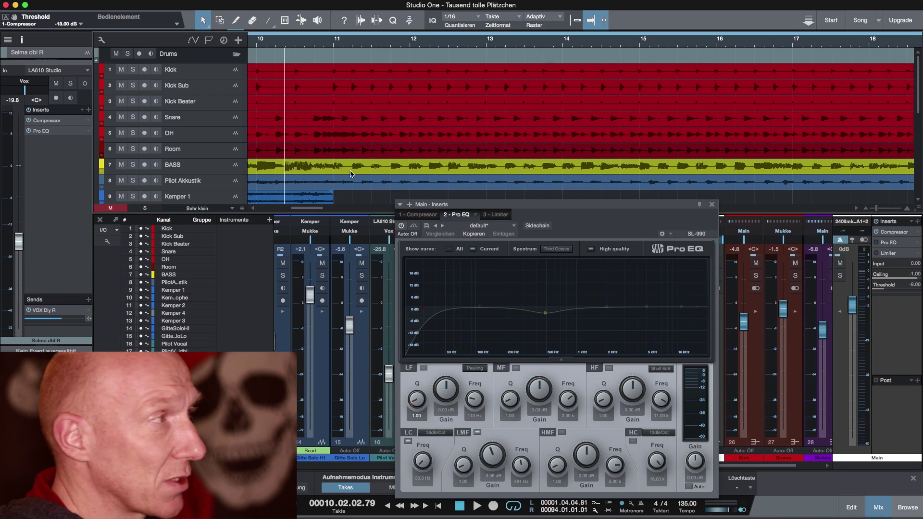
key(space)
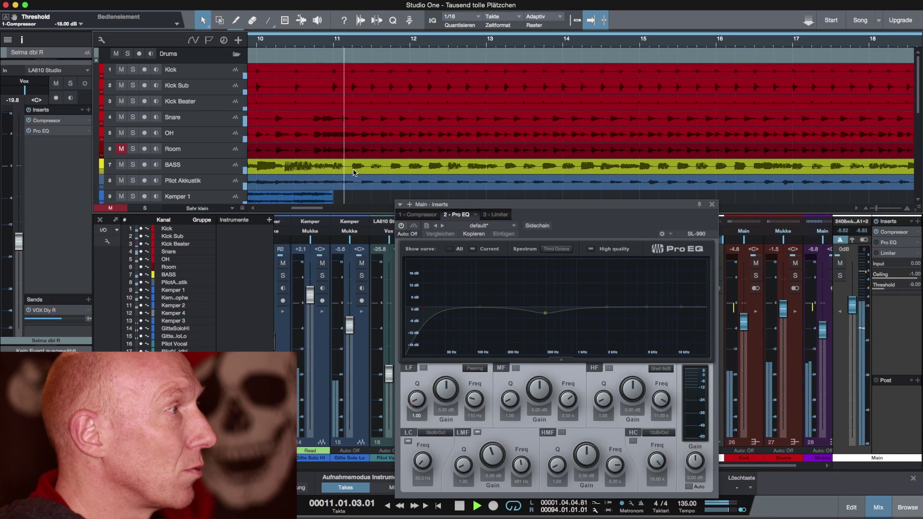
click(402, 226)
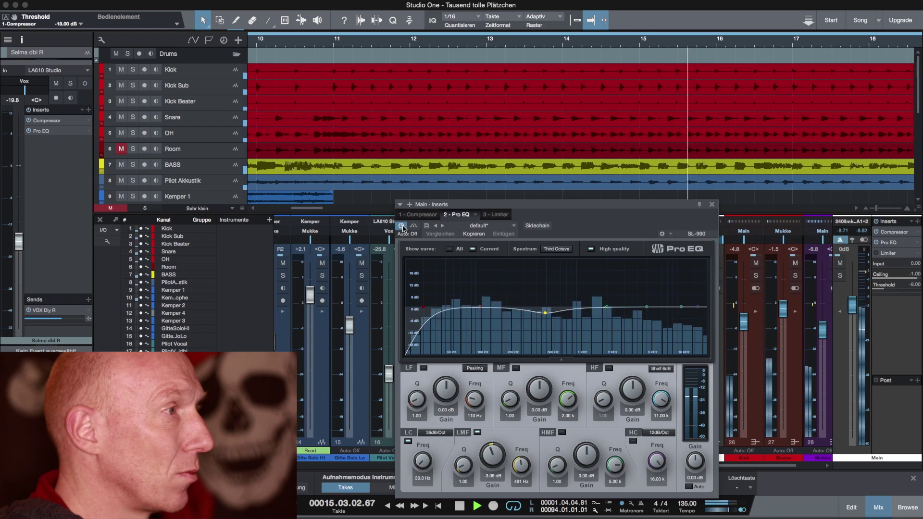
key(space)
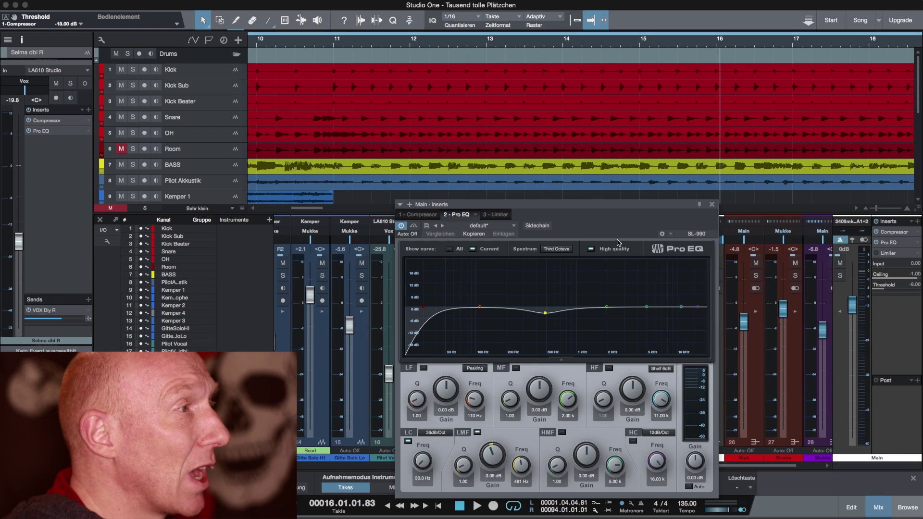
- Play a short passage from about the middle of bar 11 to check the Main channel's output level
drag(633, 207, 603, 196)
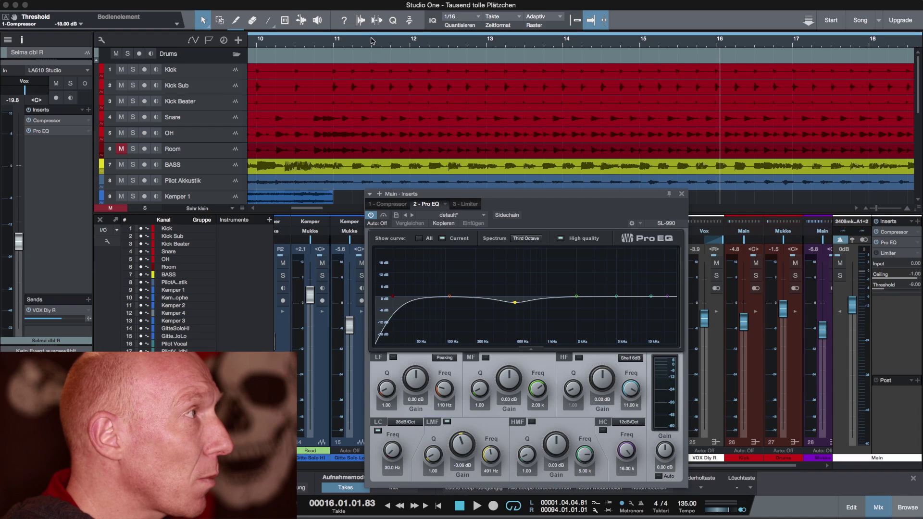
click(374, 41)
key(space)
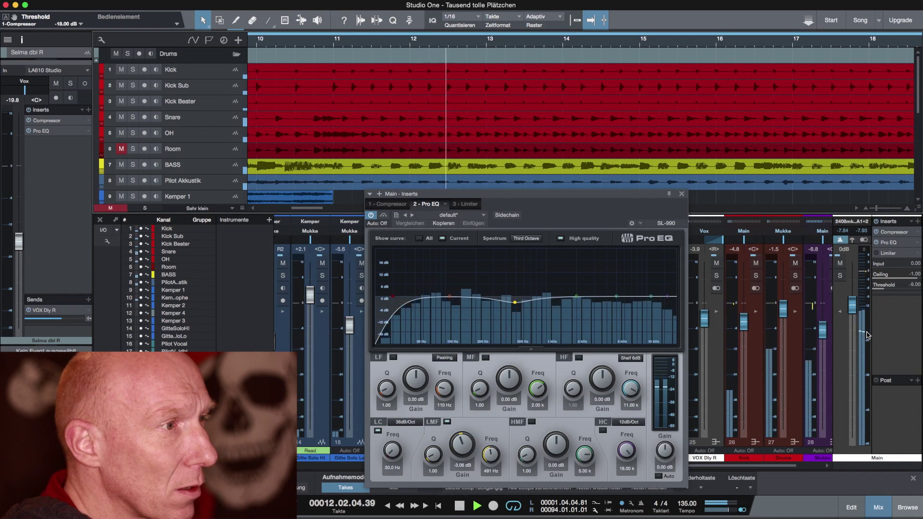
key(space)
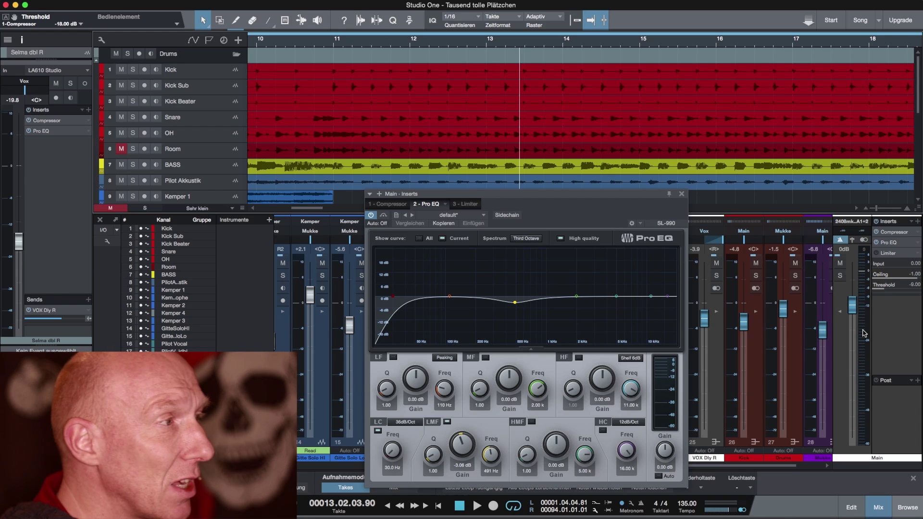
- Show the Main channel's Limiter insert, resume playback, activate the Limiter while the song plays, and stop
click(464, 205)
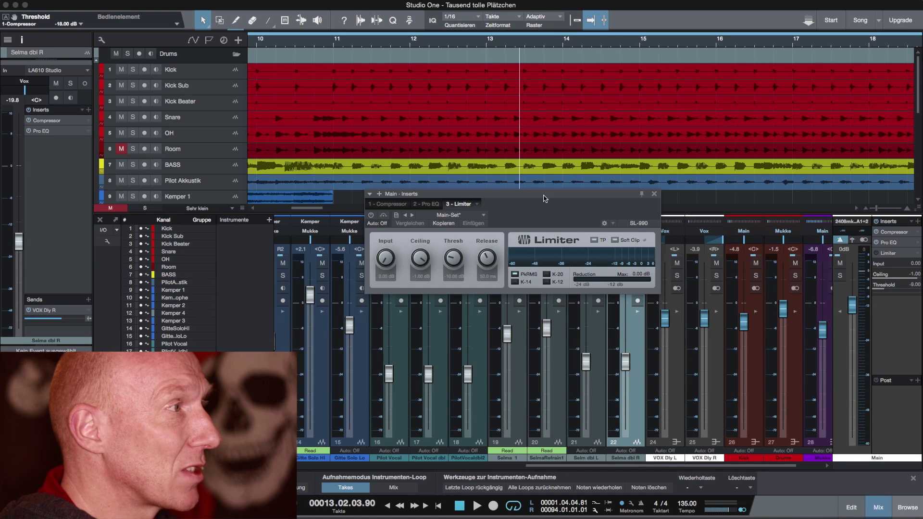
drag(544, 199, 540, 234)
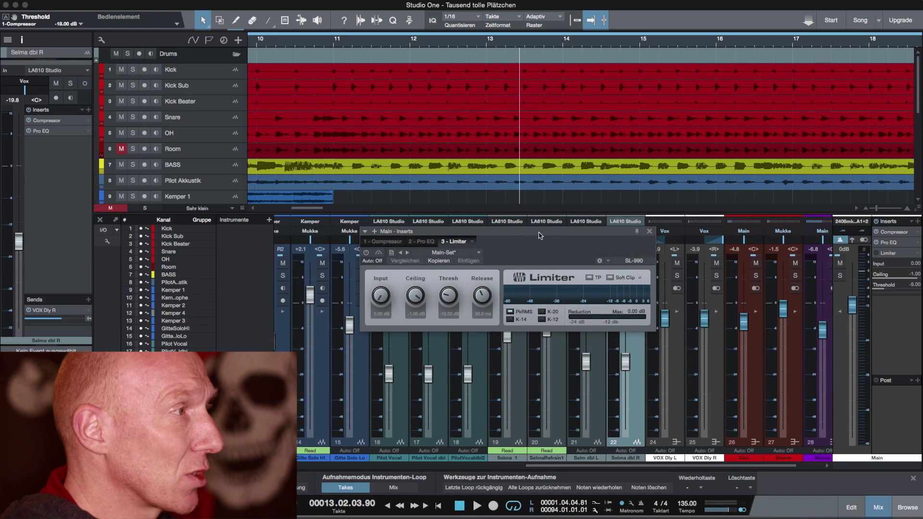
key(space)
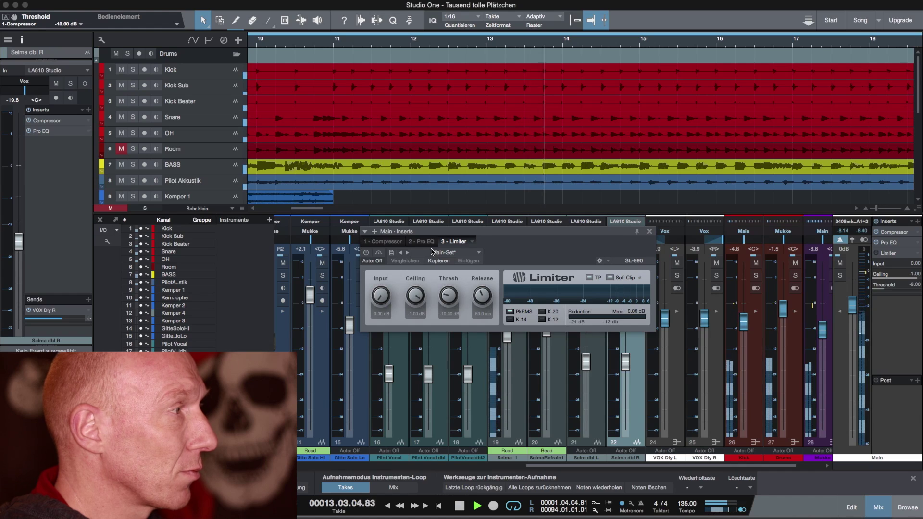
click(366, 254)
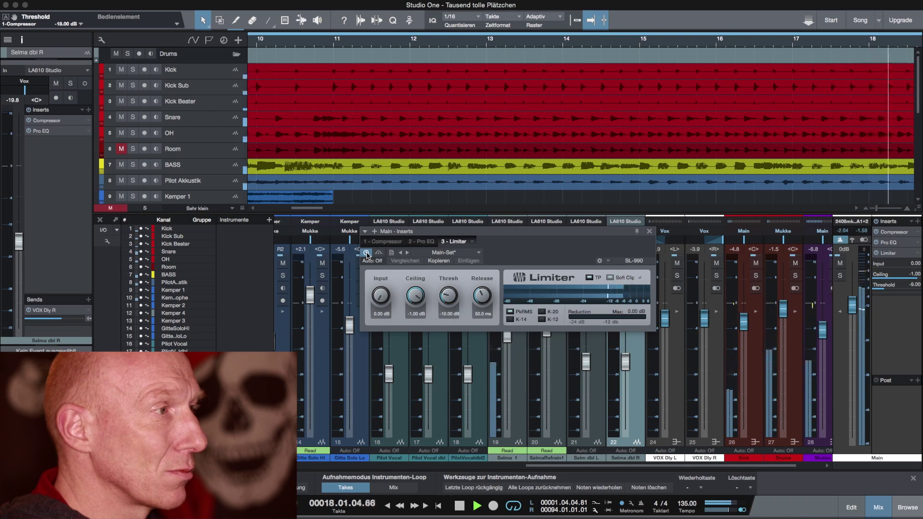
key(space)
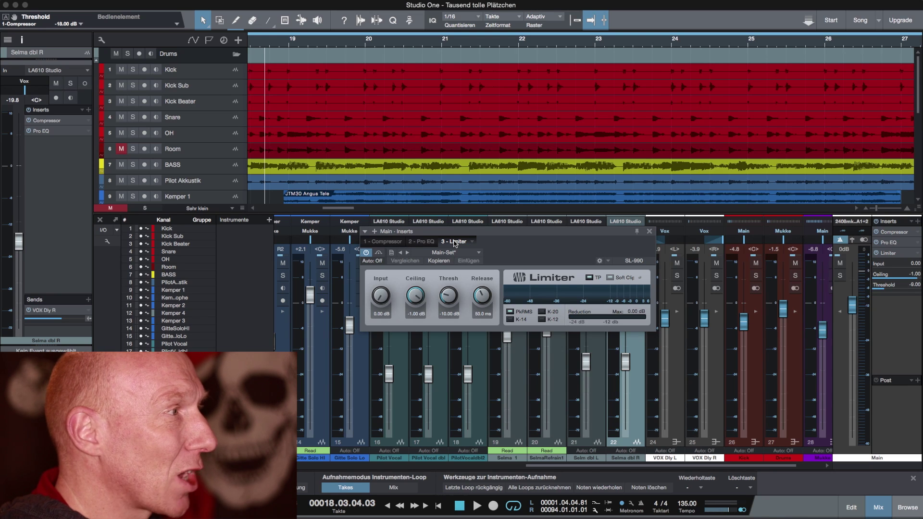
- Bypass the Limiter, Pro EQ and Compressor inserts on the Main channel
click(366, 253)
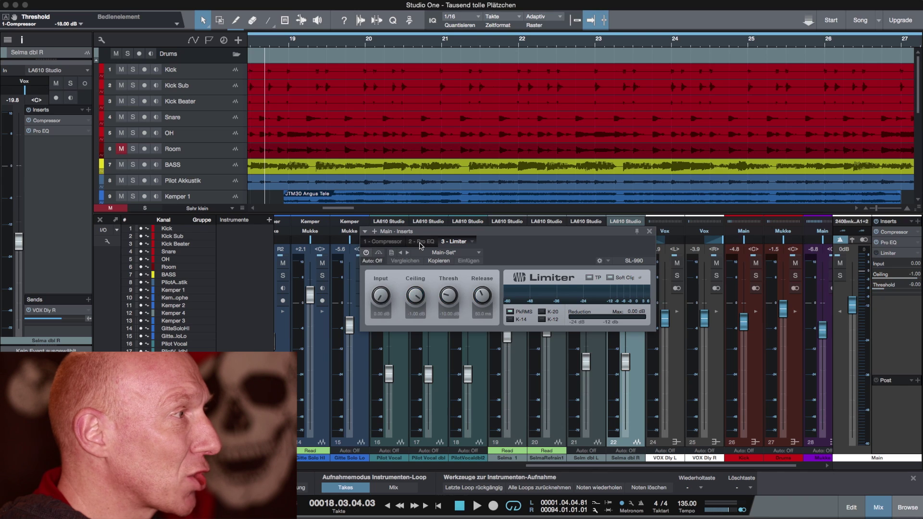
click(421, 243)
click(366, 254)
click(386, 242)
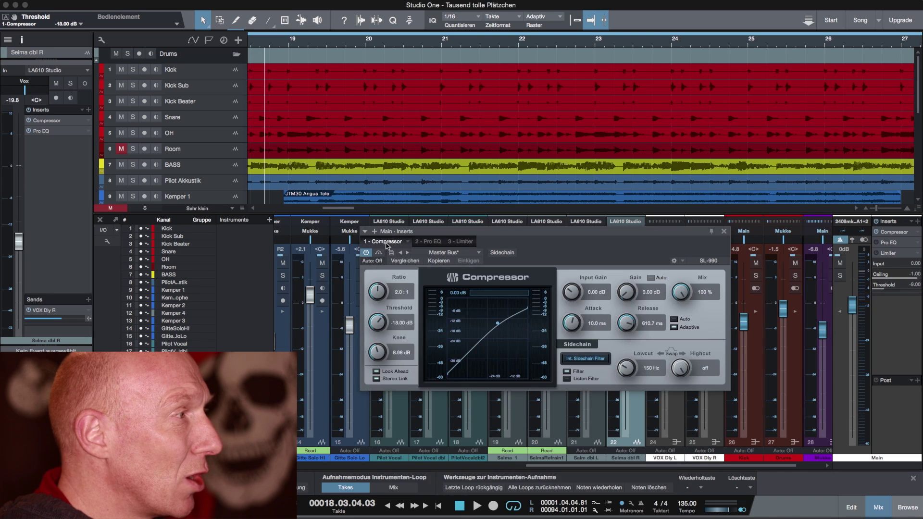
click(367, 254)
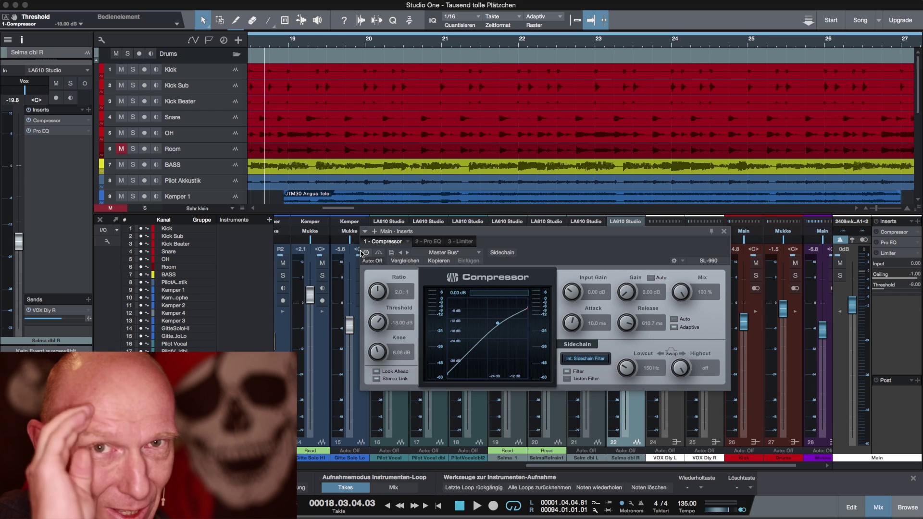
- Resume playback and reactivate the Main channel's Compressor, Pro EQ and Limiter one after another while listening
key(space)
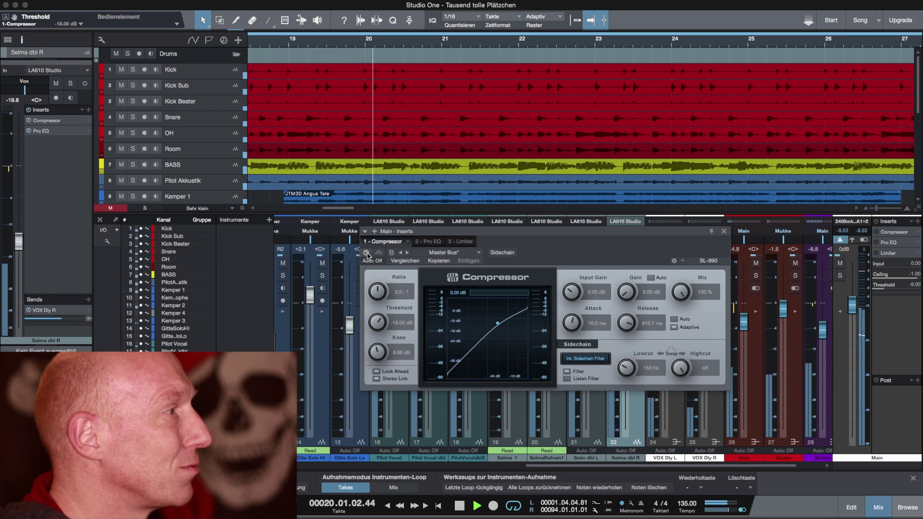
click(367, 253)
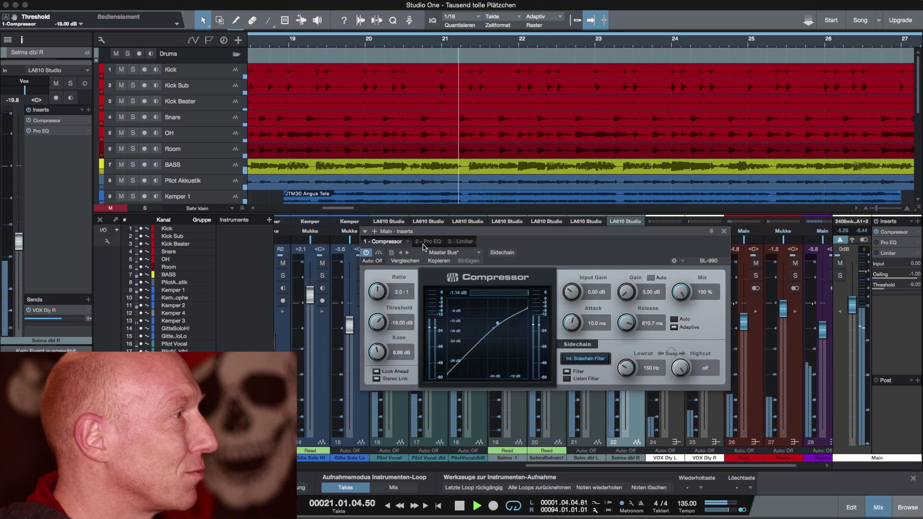
click(428, 242)
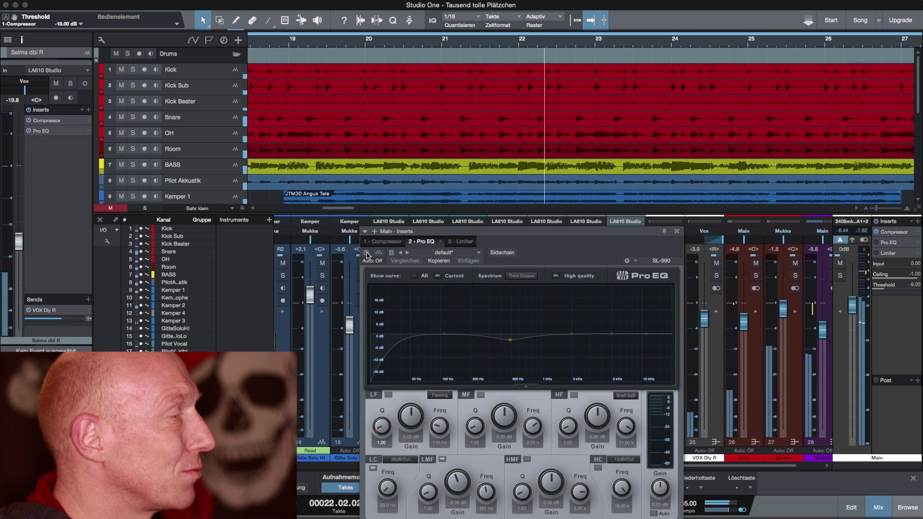
click(367, 253)
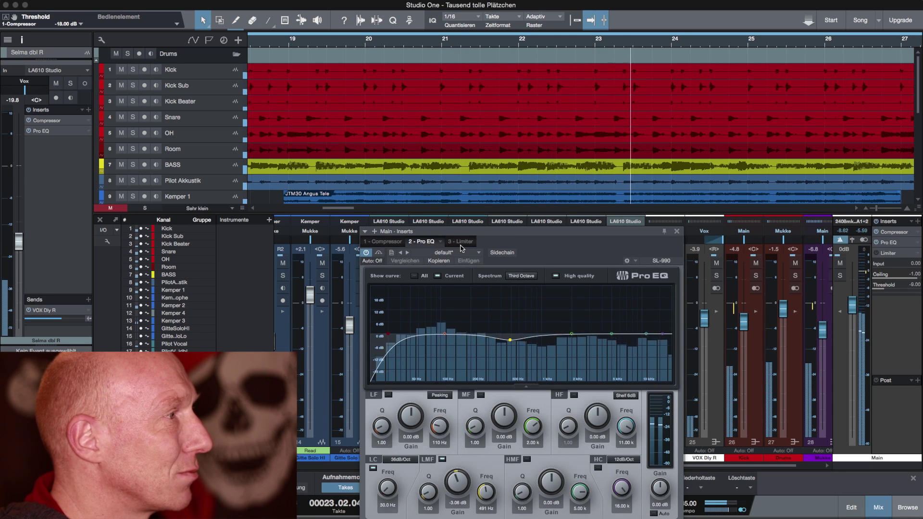
click(460, 241)
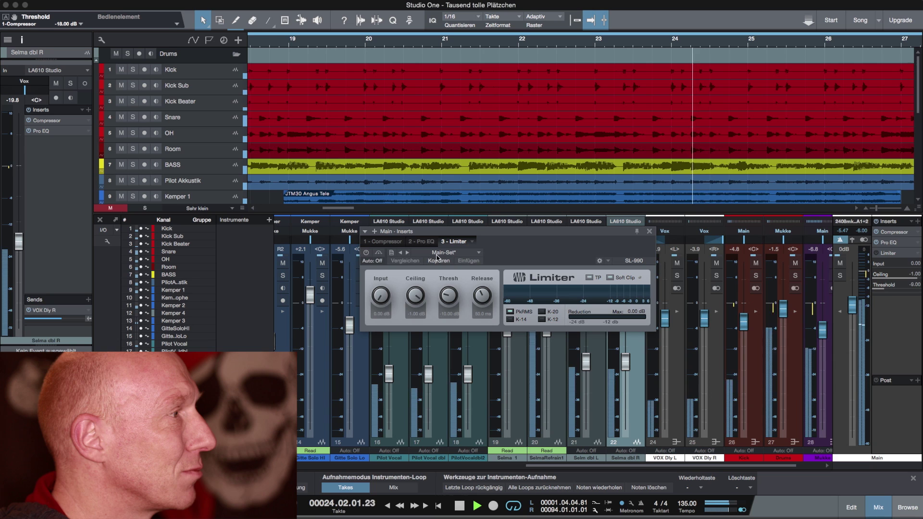
click(367, 253)
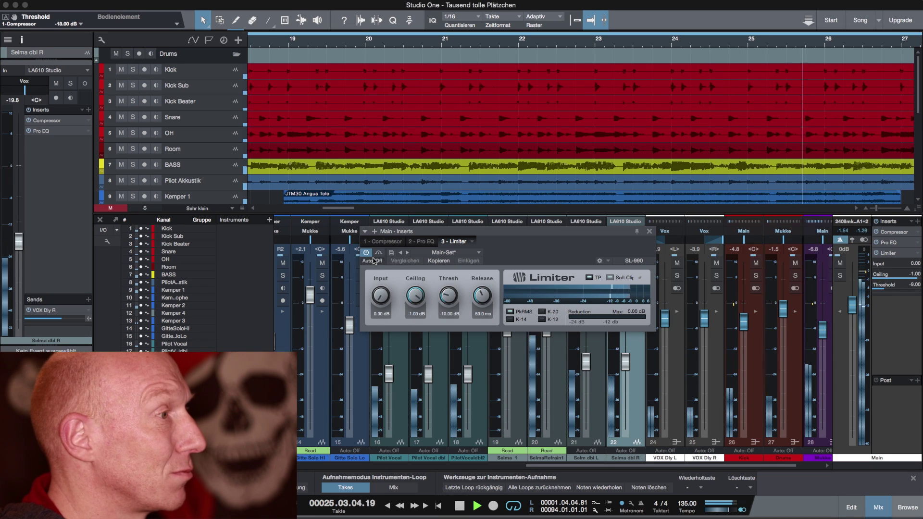